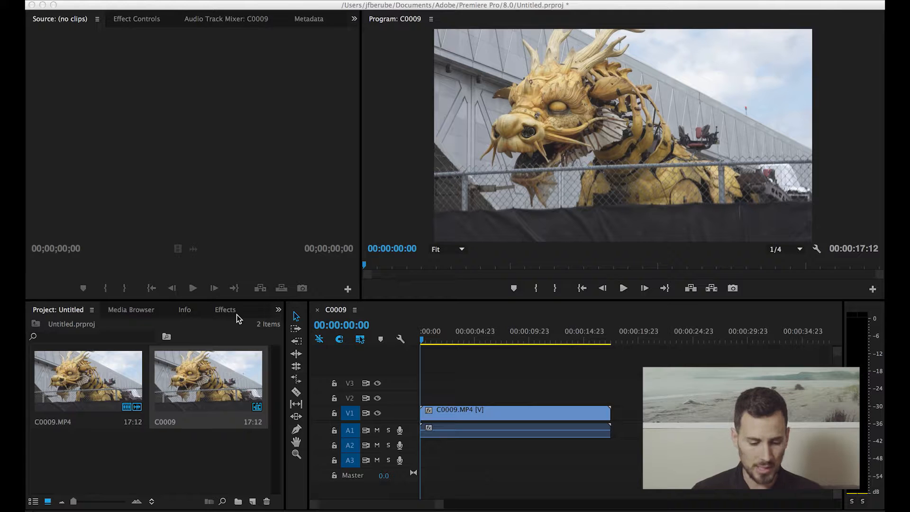
Step: Search the effects for "lume" and apply the Lumetri Color video effect to the C0009.MP4 clip on V1
{"action": "left_click", "coordinate": [222, 313]}
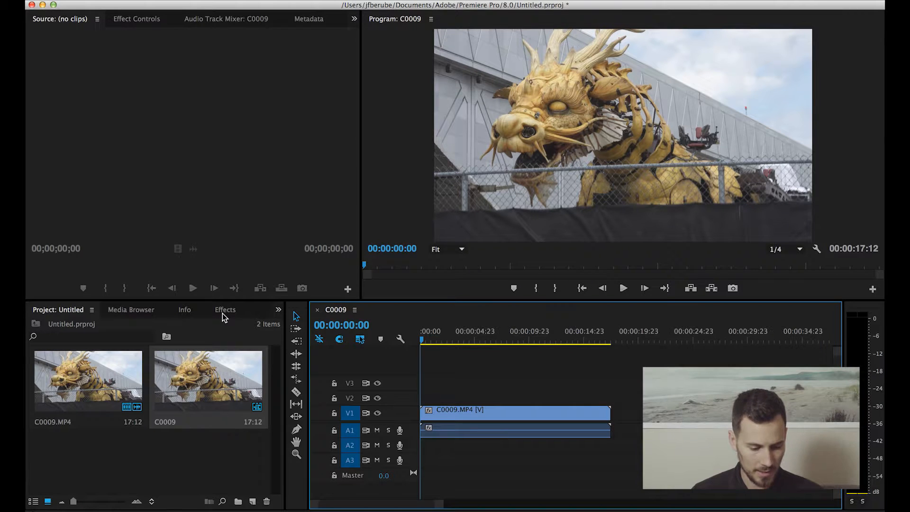
{"action": "left_click", "coordinate": [222, 314]}
{"action": "left_click", "coordinate": [64, 326]}
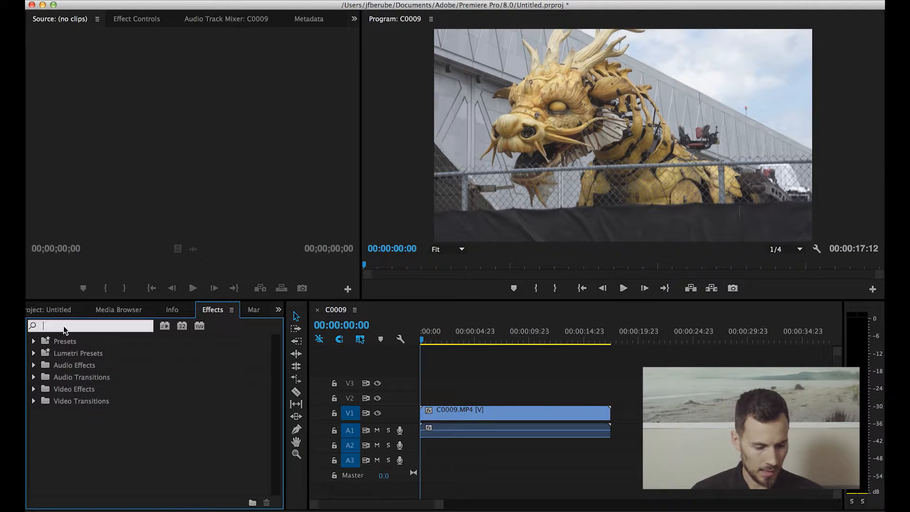
{"action": "type", "text": "lum"}
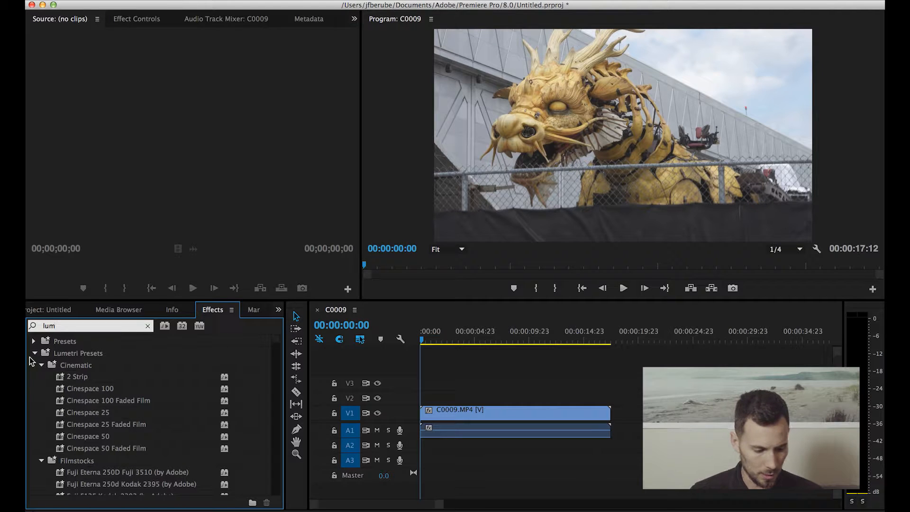
{"action": "left_click", "coordinate": [34, 353]}
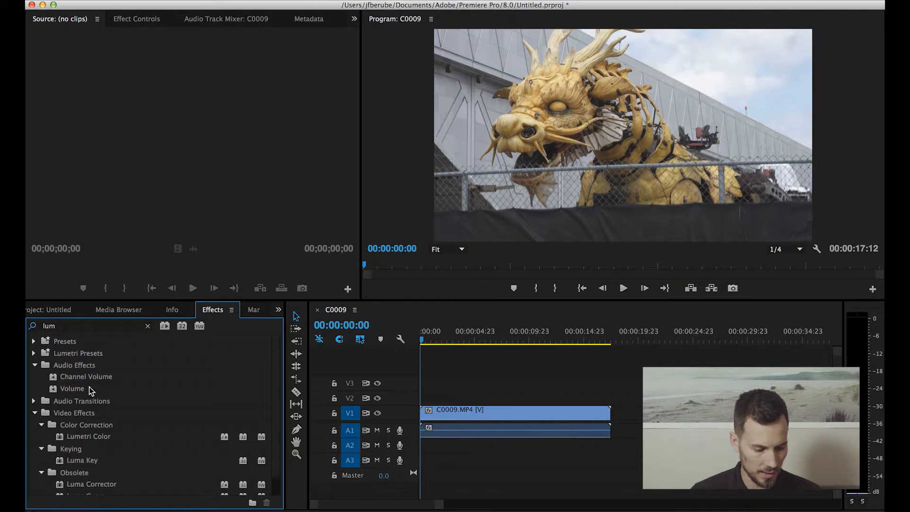
{"action": "left_click", "coordinate": [77, 328]}
{"action": "type", "text": "e"}
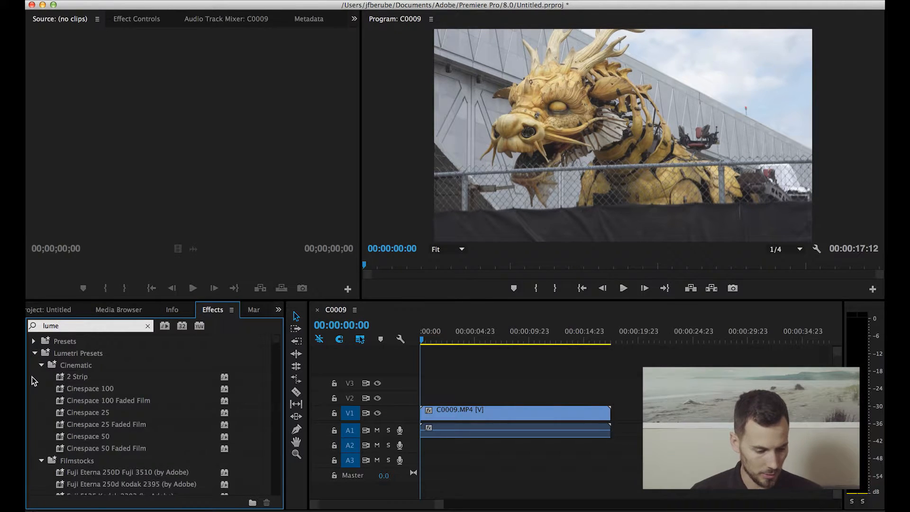
{"action": "left_click", "coordinate": [35, 354]}
{"action": "left_click_drag", "start_coordinate": [75, 441], "coordinate": [471, 412]}
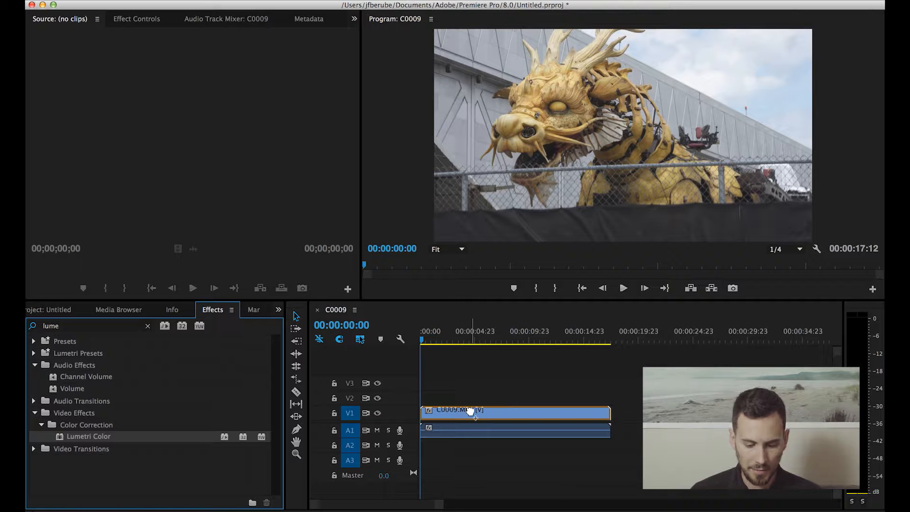
{"action": "left_click_drag", "start_coordinate": [471, 411], "coordinate": [470, 411]}
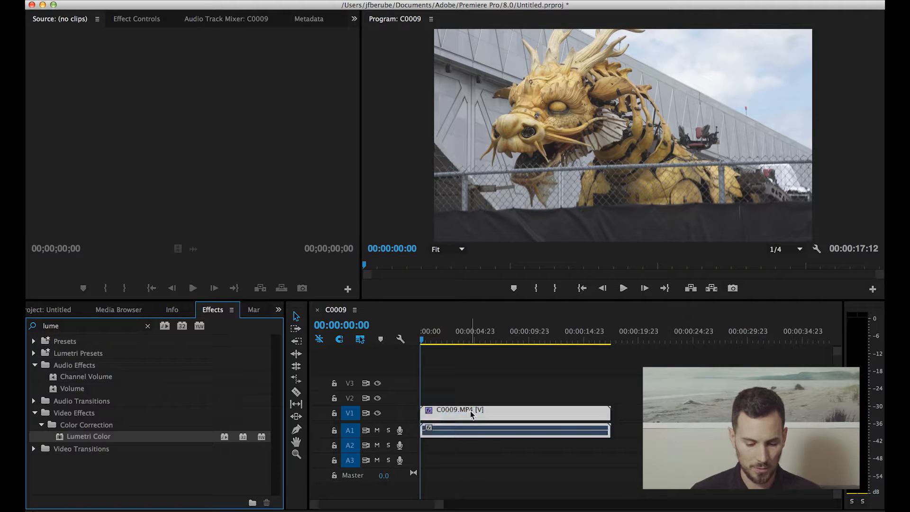
Step: Load Cinema.cube from the Desktop's LUT folder as the Input LUT in the clip's Lumetri Color Basic Correction
{"action": "left_click", "coordinate": [147, 19]}
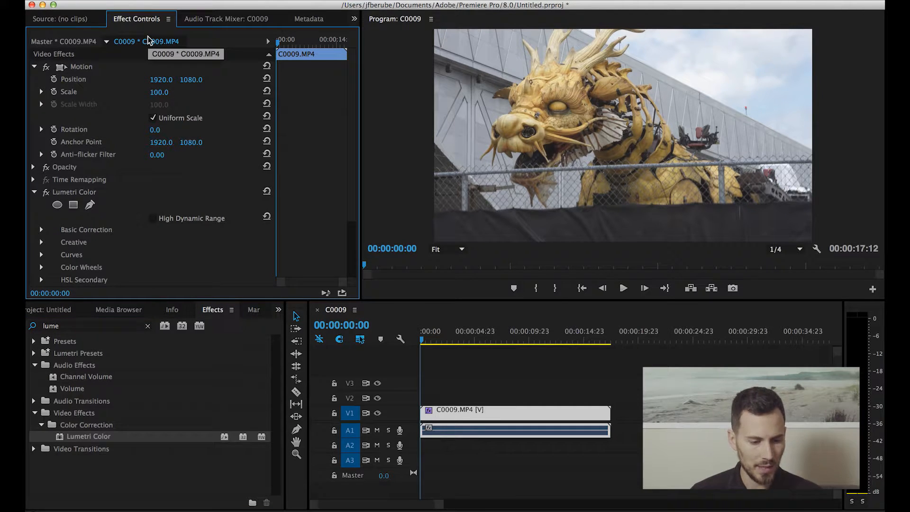
{"action": "left_click", "coordinate": [71, 194]}
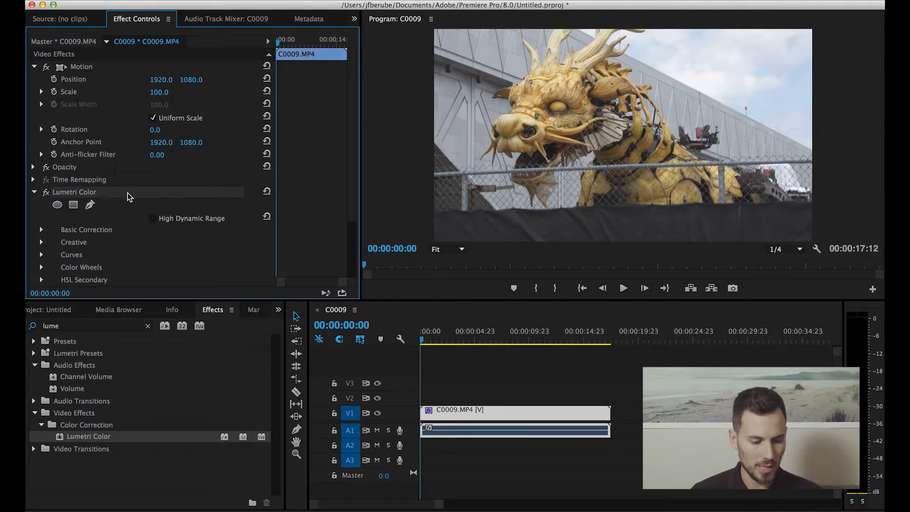
{"action": "scroll", "coordinate": [354, 118], "scroll_direction": "down", "scroll_amount": 3}
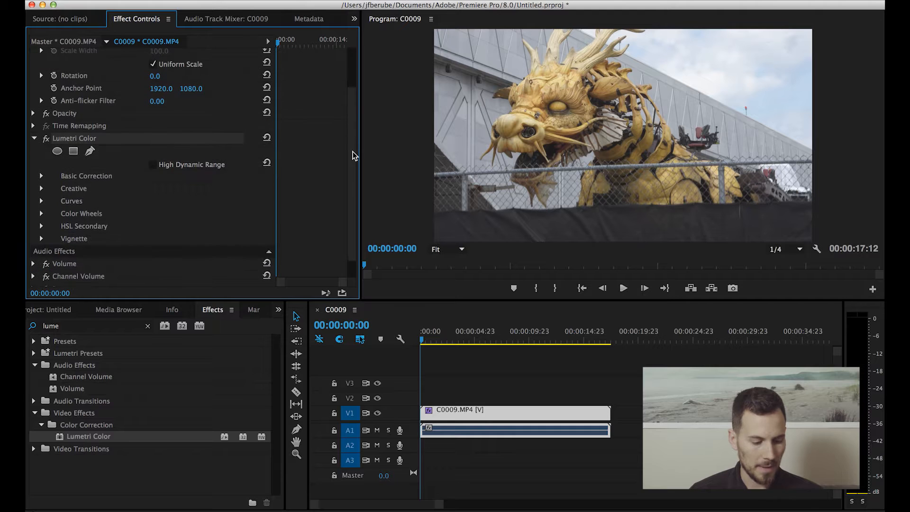
{"action": "left_click", "coordinate": [42, 177]}
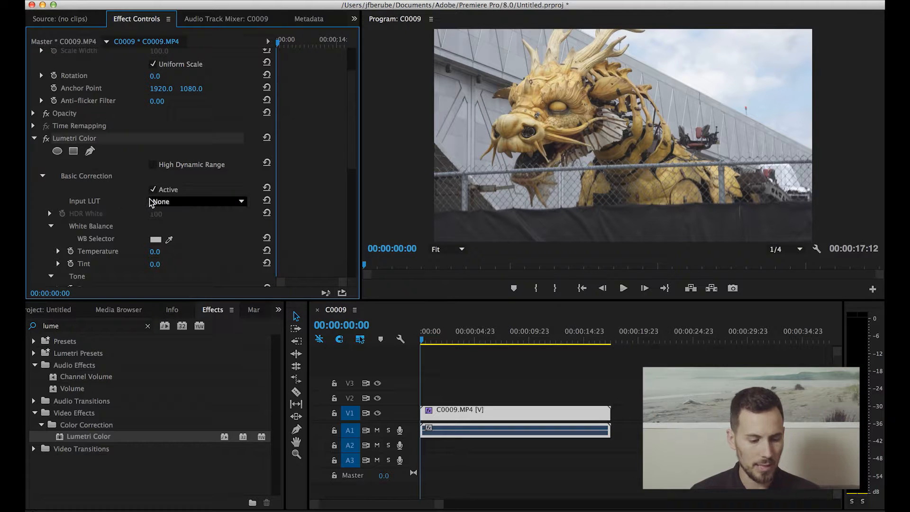
{"action": "left_click", "coordinate": [216, 201]}
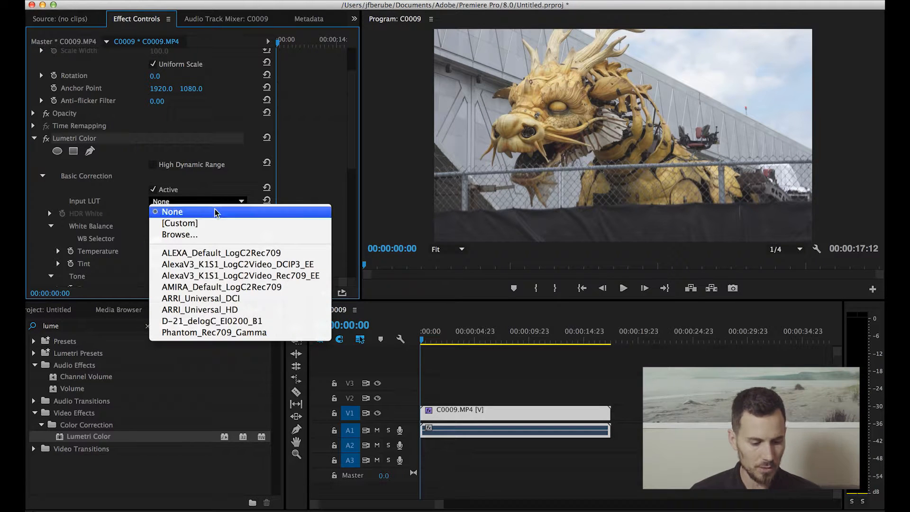
{"action": "left_click", "coordinate": [207, 235]}
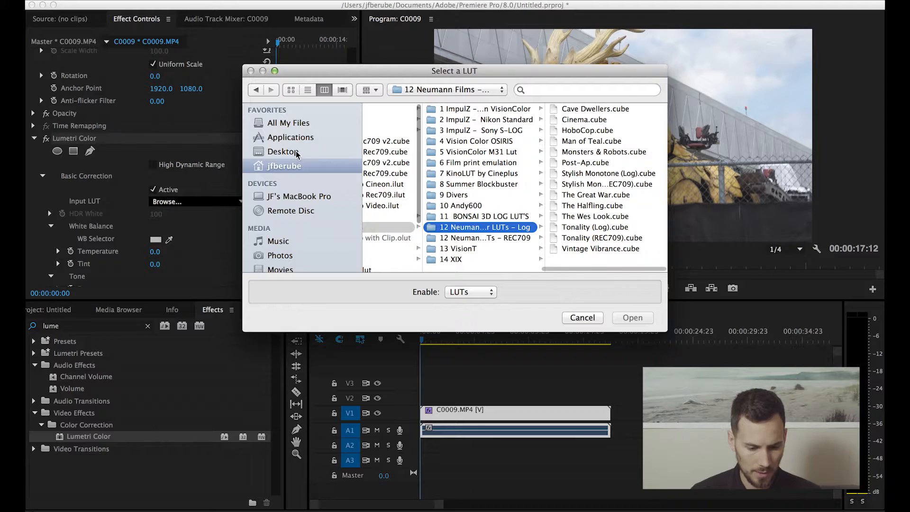
{"action": "left_click", "coordinate": [283, 152]}
{"action": "left_click", "coordinate": [384, 206]}
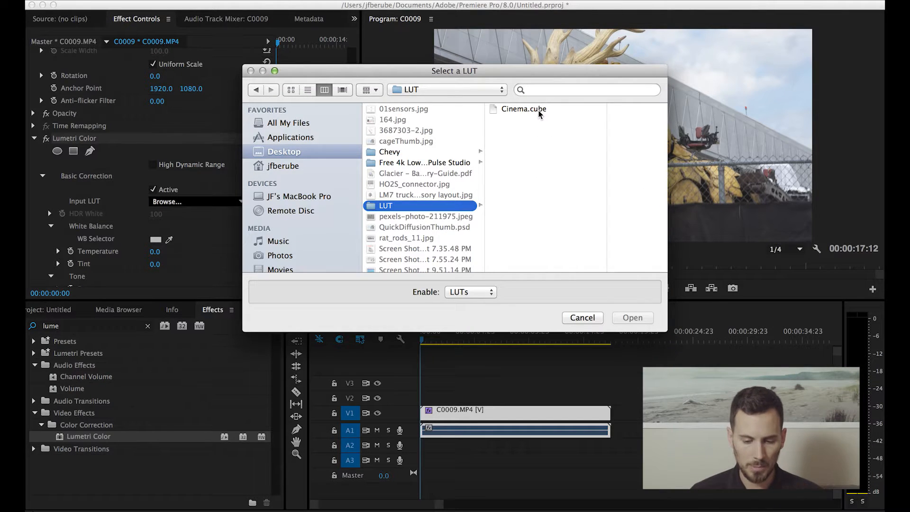
{"action": "left_click", "coordinate": [539, 110]}
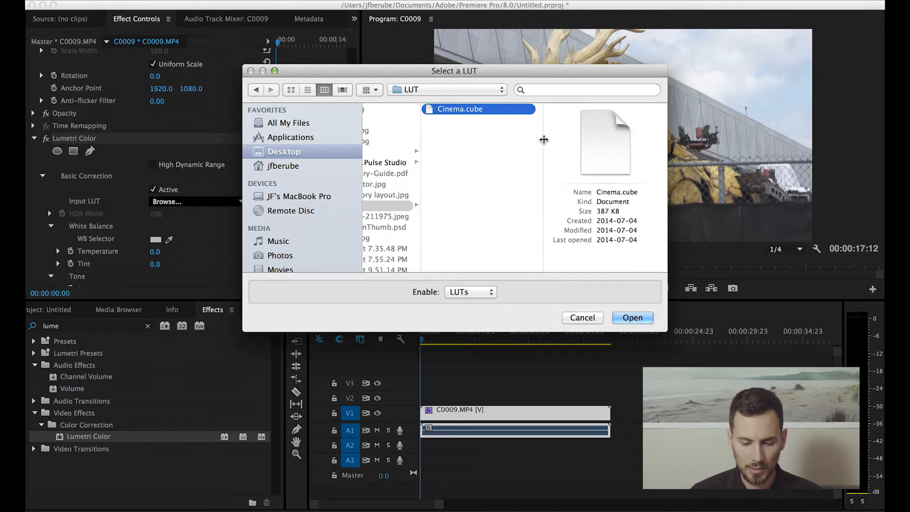
{"action": "left_click", "coordinate": [626, 317]}
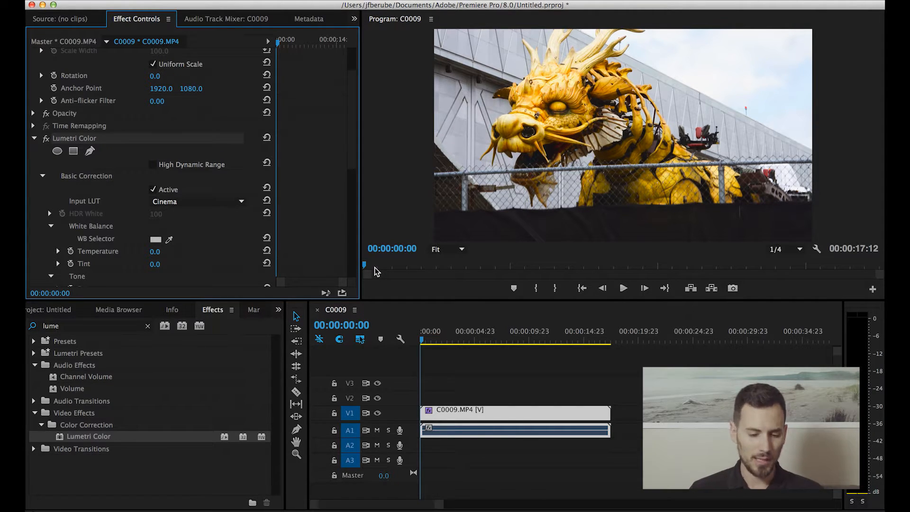
Step: Open the Lumetri Scopes to examine the graded clip's vectorscope and waveform levels, and close them again
{"action": "key", "text": "super+s"}
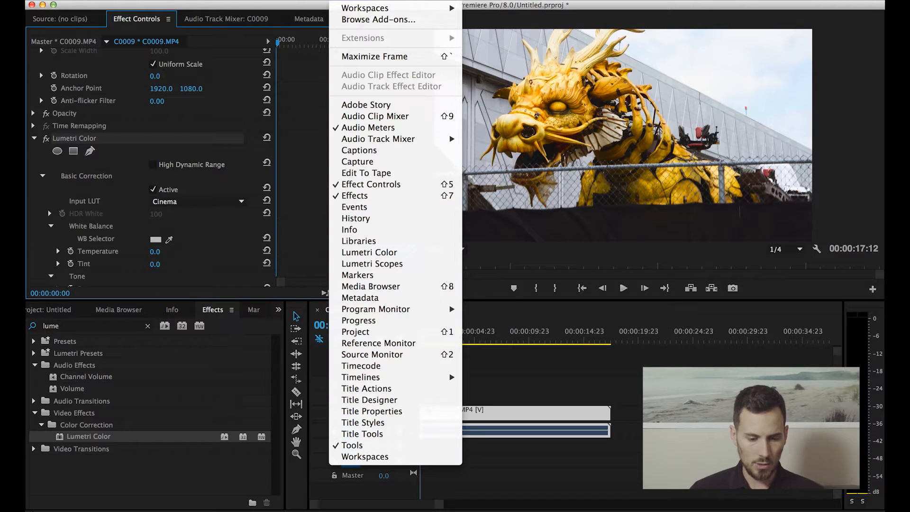
{"action": "left_click", "coordinate": [381, 265]}
{"action": "left_click_drag", "start_coordinate": [335, 238], "coordinate": [306, 235]}
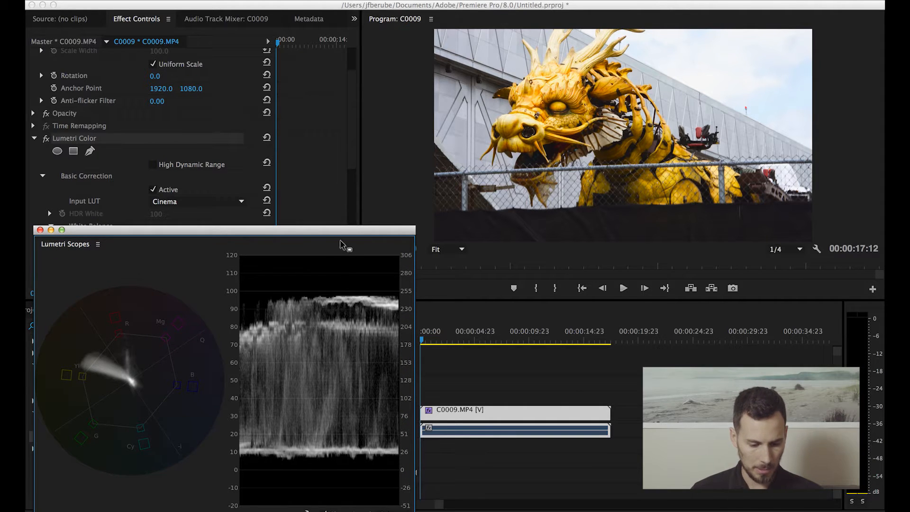
{"action": "left_click_drag", "start_coordinate": [346, 238], "coordinate": [345, 246]}
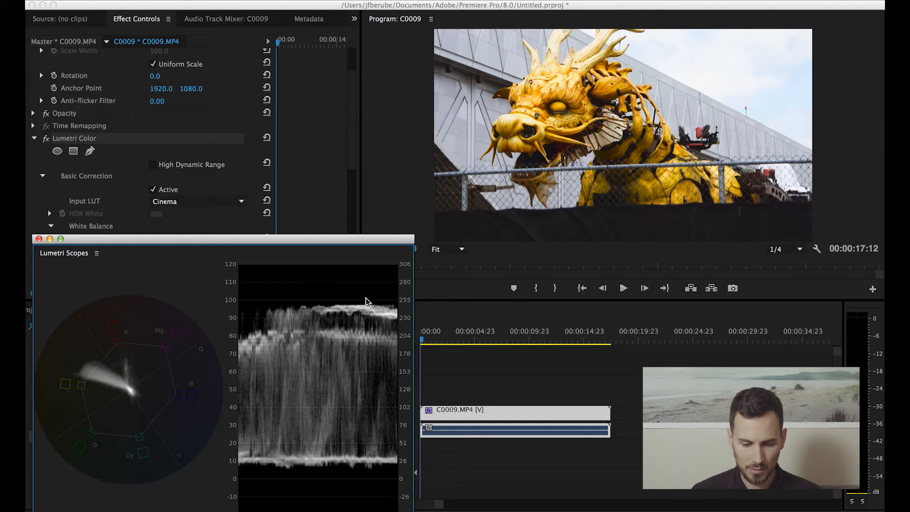
{"action": "left_click", "coordinate": [313, 7]}
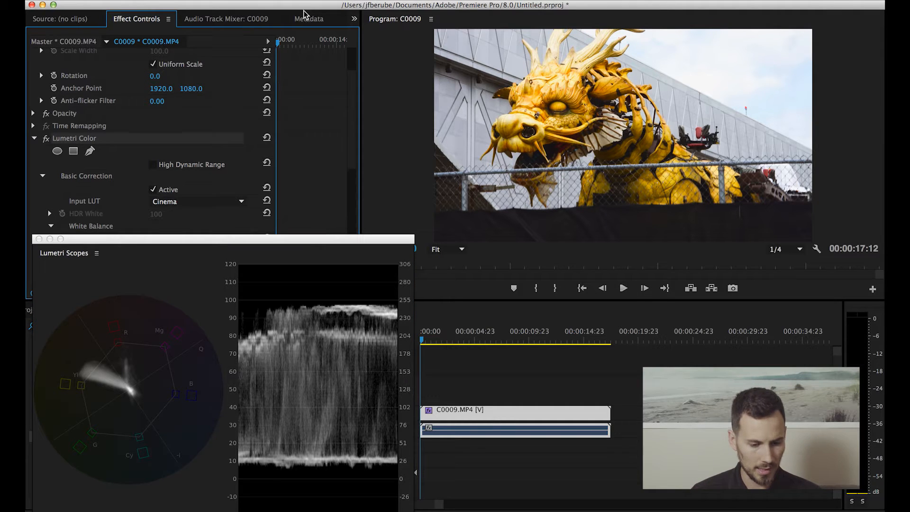
{"action": "left_click_drag", "start_coordinate": [87, 245], "coordinate": [234, 112]}
{"action": "left_click", "coordinate": [184, 105]}
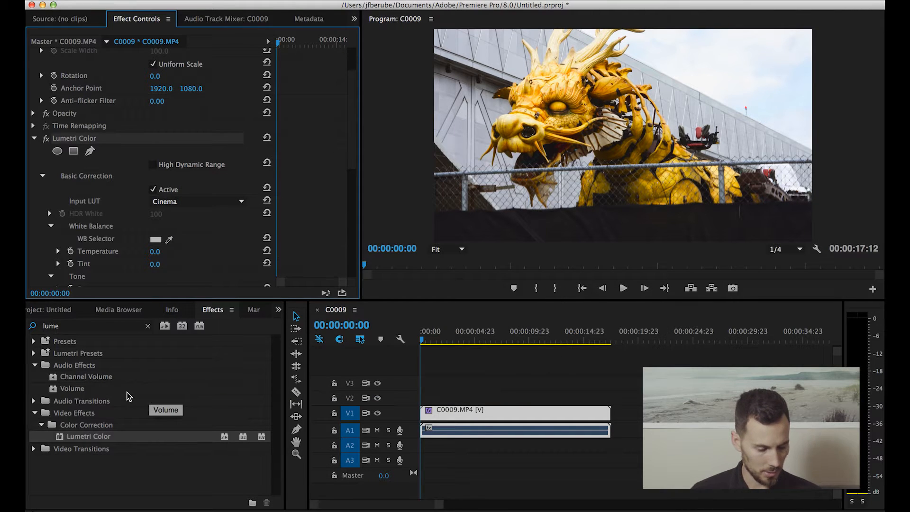
Step: Add a second Lumetri Color effect above the one holding the Cinema LUT and set its Basic Correction Highlights to -26.0
{"action": "left_click", "coordinate": [86, 437]}
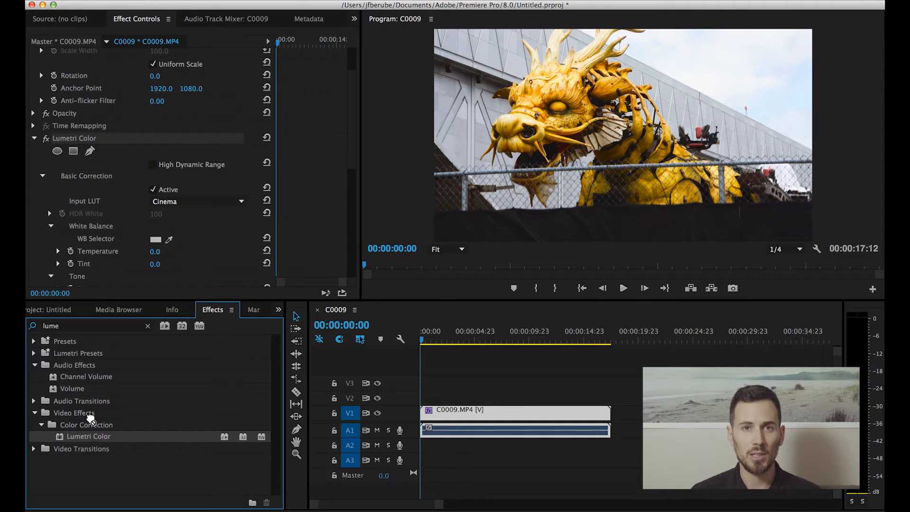
{"action": "left_click_drag", "start_coordinate": [90, 418], "coordinate": [102, 137]}
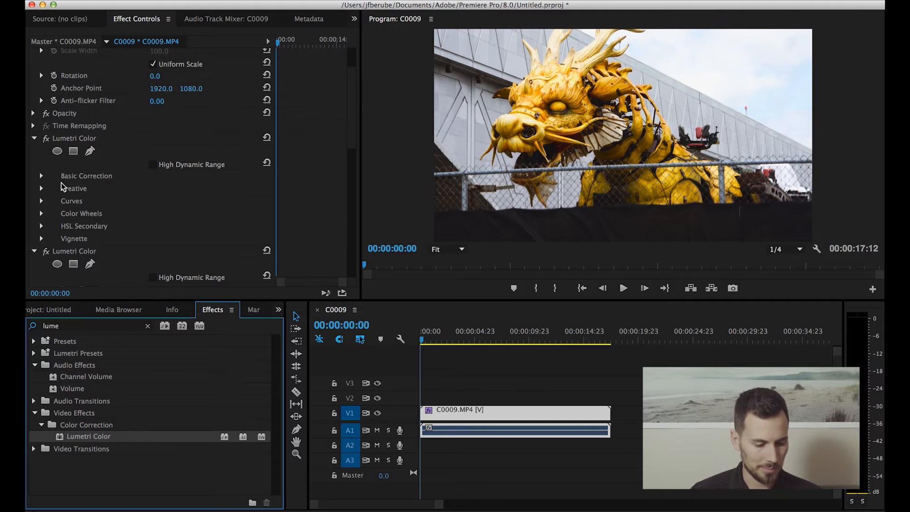
{"action": "left_click", "coordinate": [41, 176]}
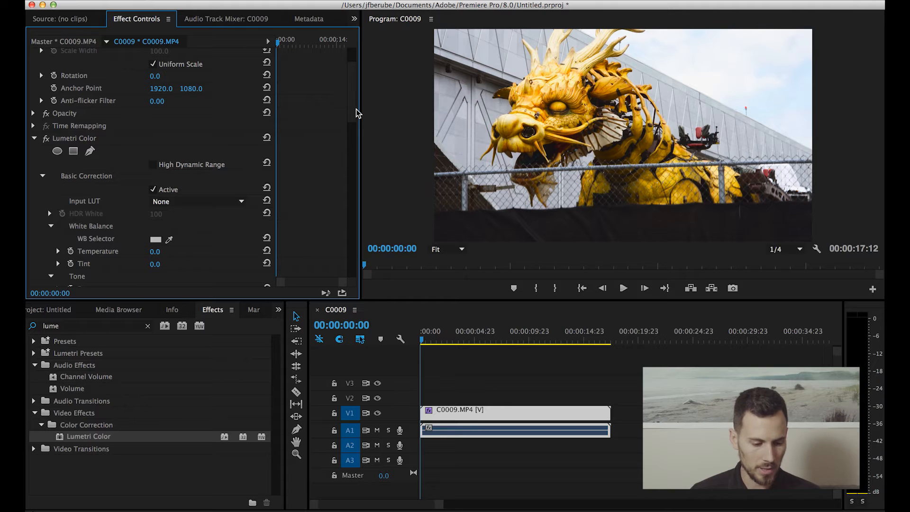
{"action": "left_click_drag", "start_coordinate": [353, 109], "coordinate": [353, 128]}
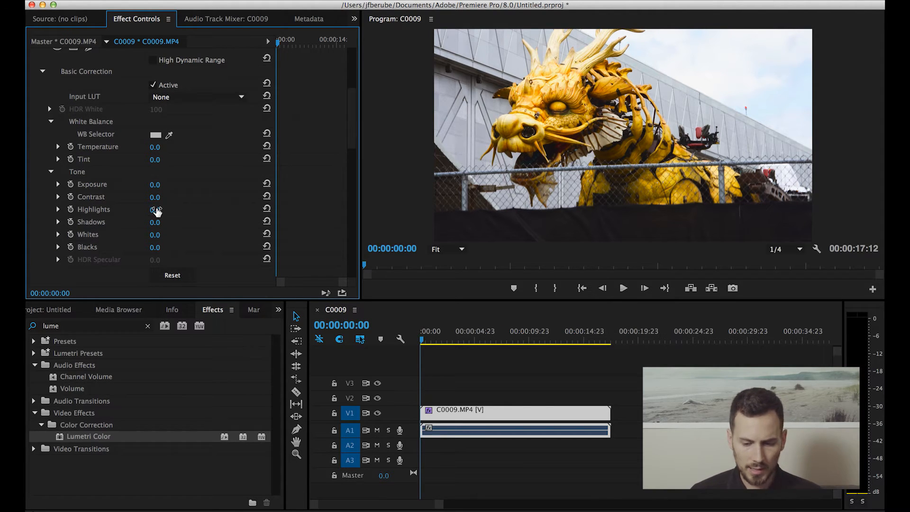
{"action": "left_click_drag", "start_coordinate": [155, 209], "coordinate": [154, 210]}
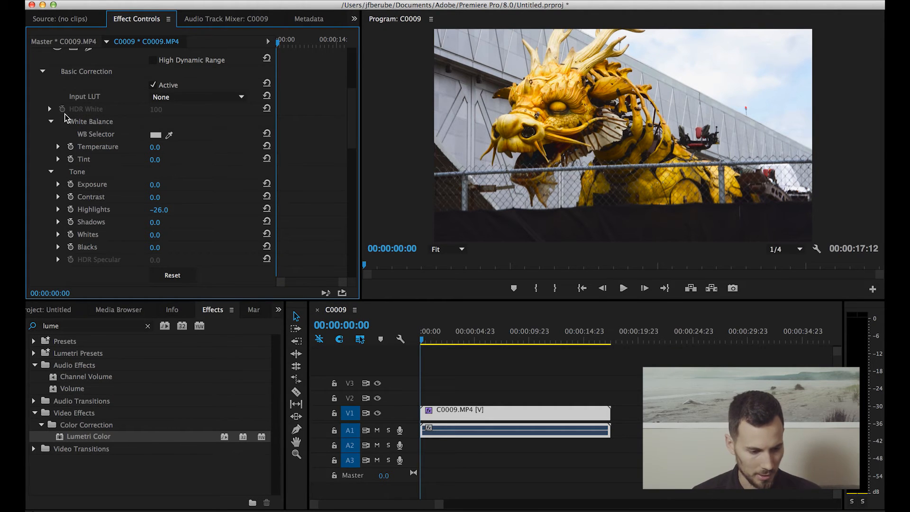
Step: Toggle the upper Lumetri Color effect off and on to compare the image with and without the highlight correction
{"action": "scroll", "coordinate": [352, 112], "scroll_direction": "up", "scroll_amount": 5}
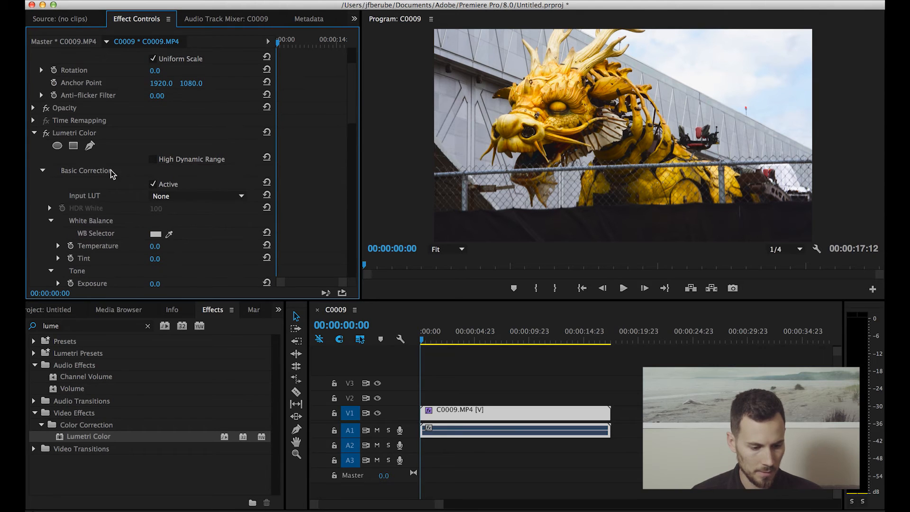
{"action": "left_click", "coordinate": [50, 135]}
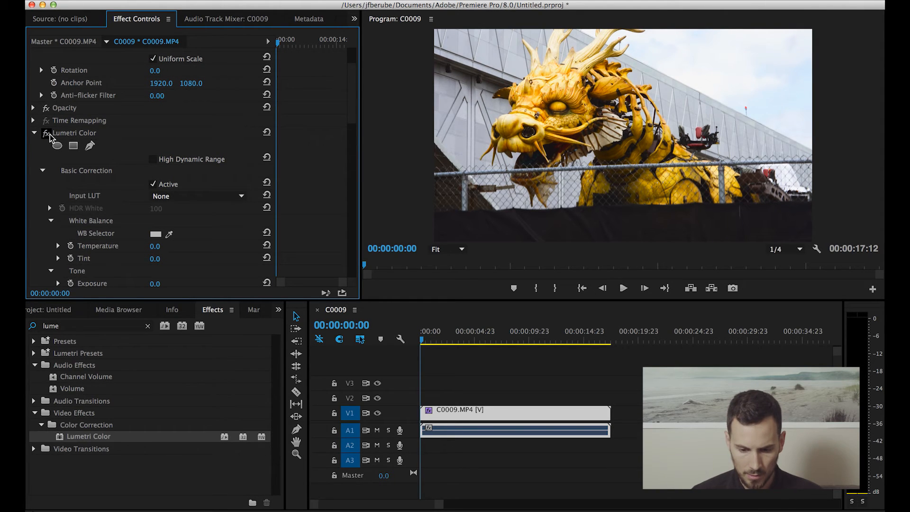
{"action": "left_click", "coordinate": [49, 135]}
{"action": "left_click", "coordinate": [46, 136]}
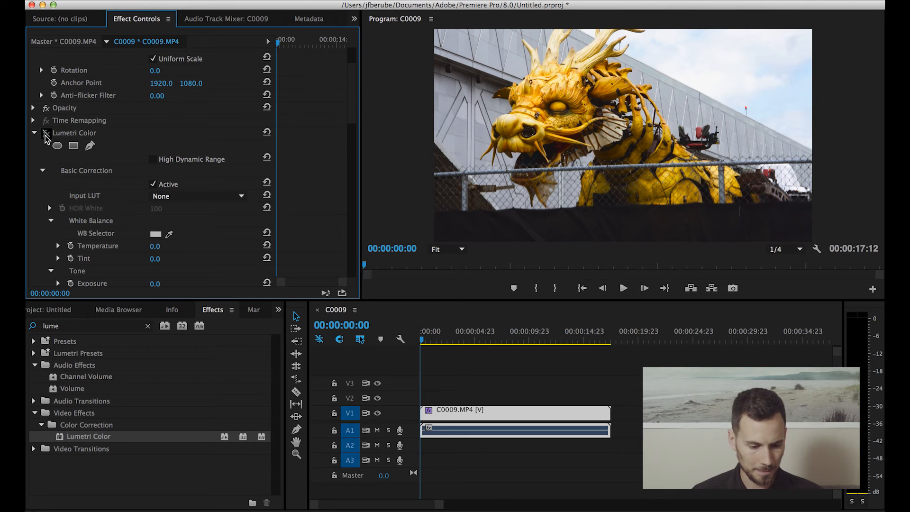
{"action": "left_click", "coordinate": [46, 135]}
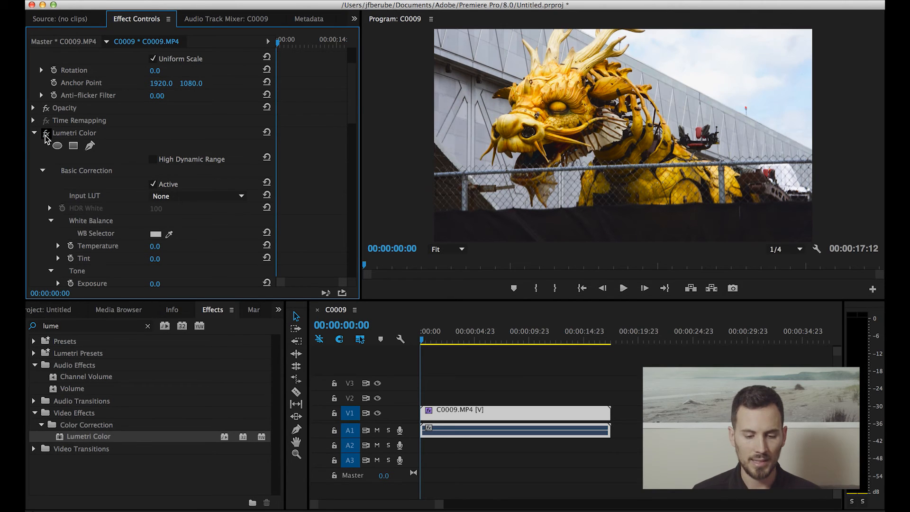
{"action": "left_click_drag", "start_coordinate": [350, 118], "coordinate": [350, 151]}
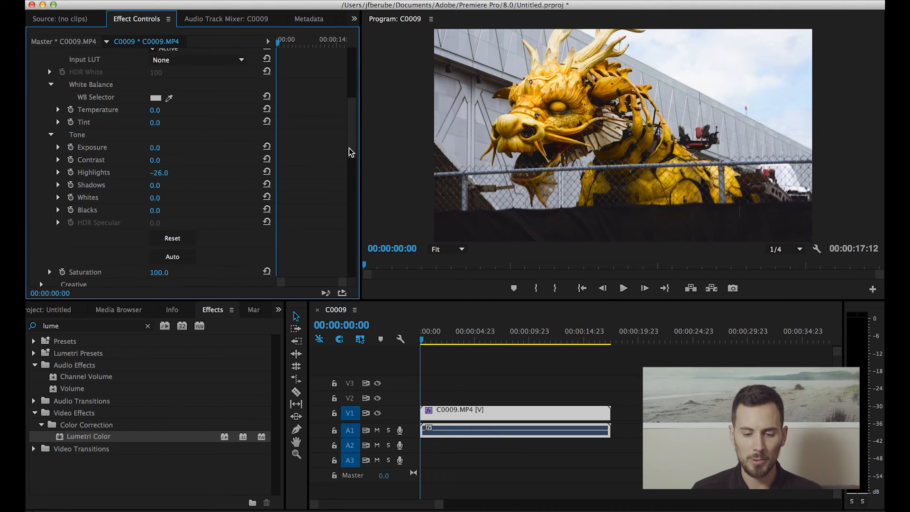